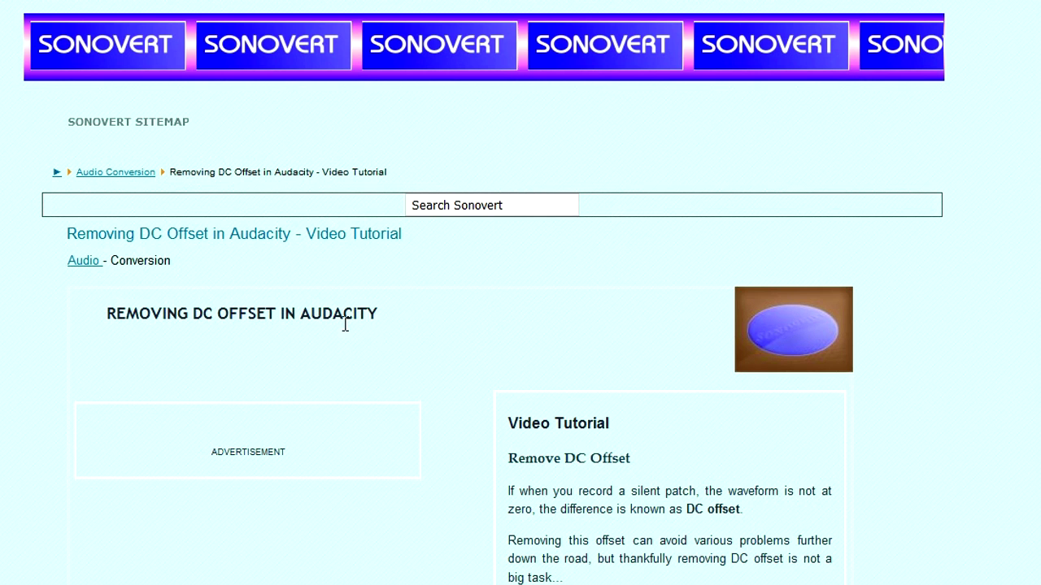
Step: Scroll down the Sonovert DC offset tutorial page to the embedded Audacity screenshot
middle_click(616, 325)
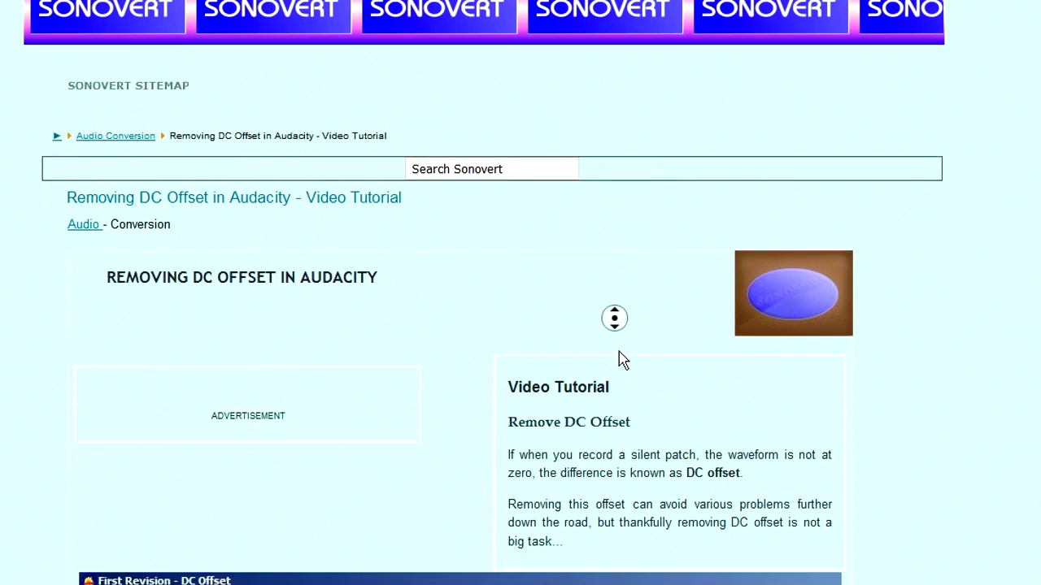
key("Home")
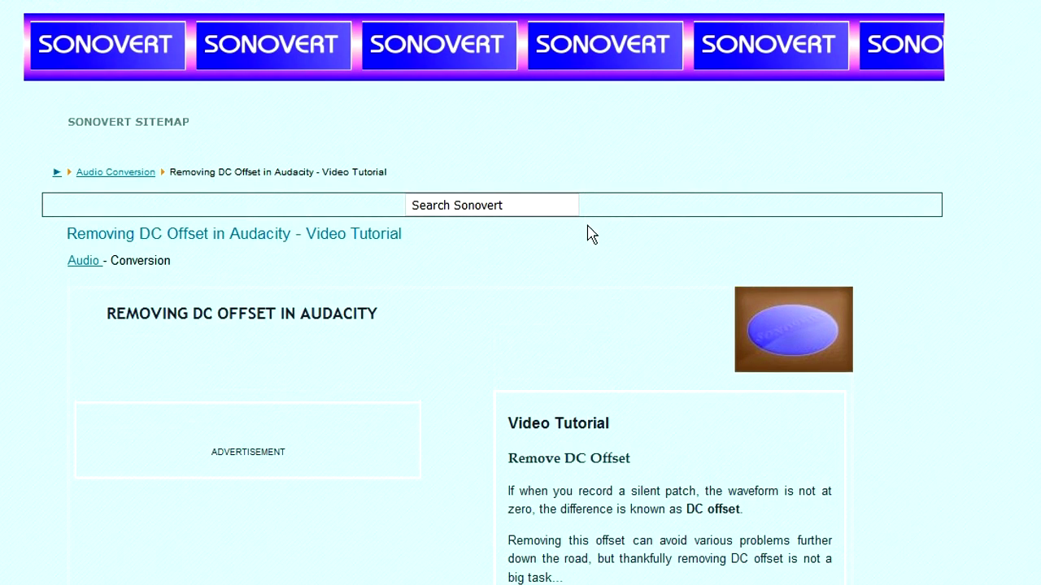
middle_click(598, 316)
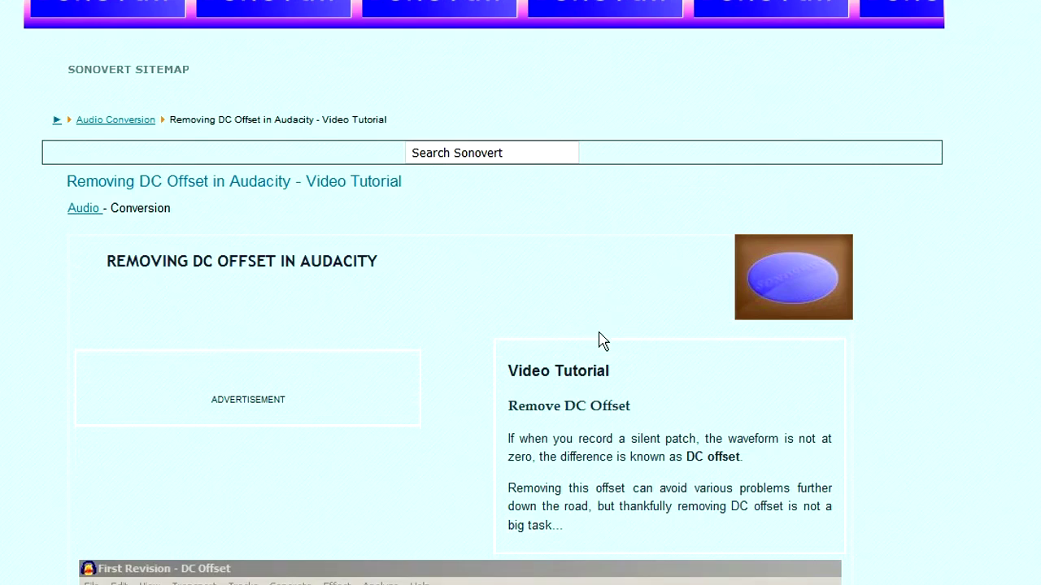
middle_click(623, 313)
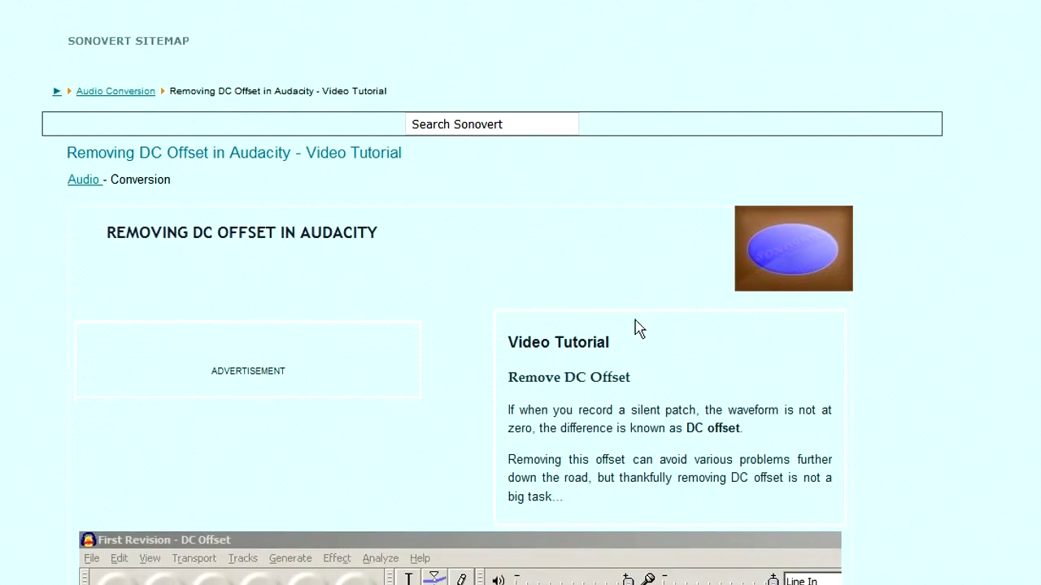
scroll(709, 286, "down", 2)
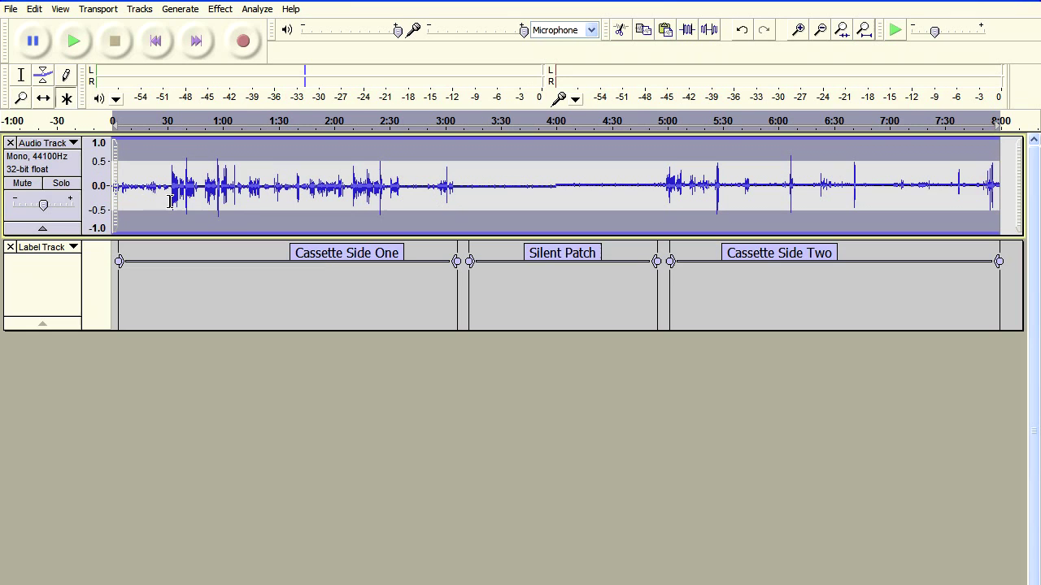
Step: Check the three label regions, then drag Cassette Side Two's start left to meet Silent Patch's end
left_click(323, 254)
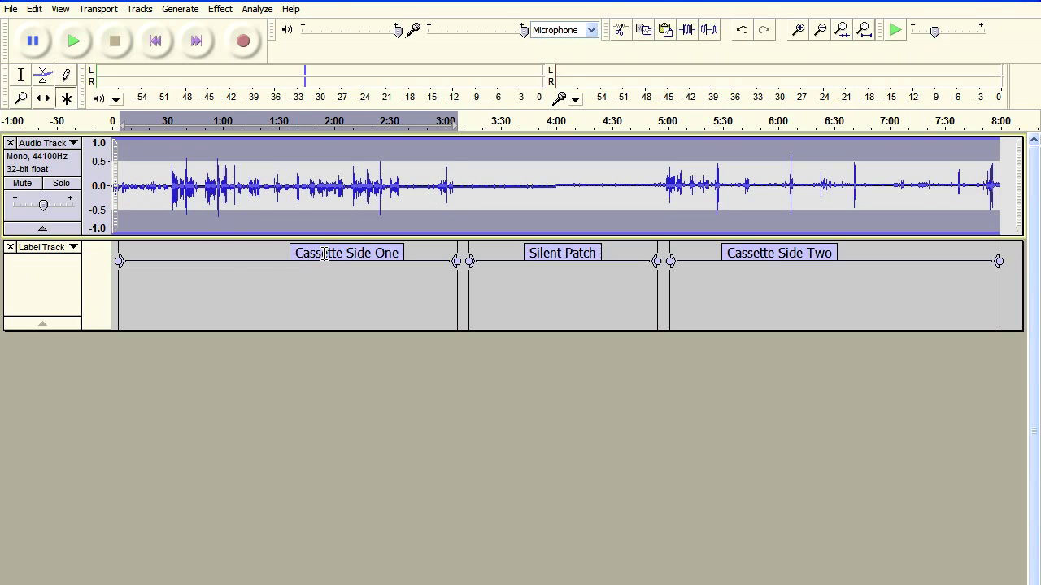
left_click(556, 252)
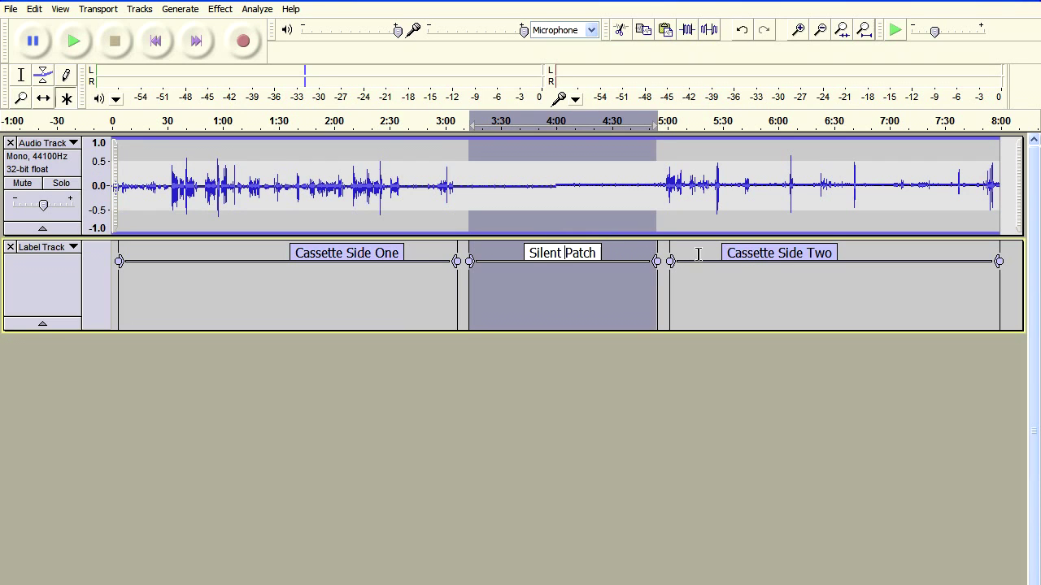
left_click(752, 255)
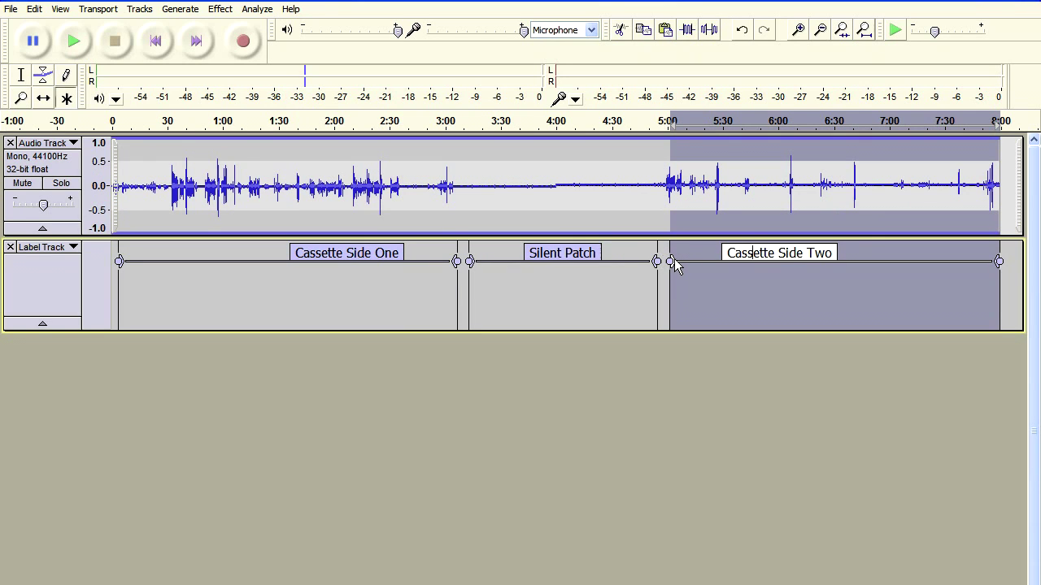
left_click_drag(675, 268, 669, 263)
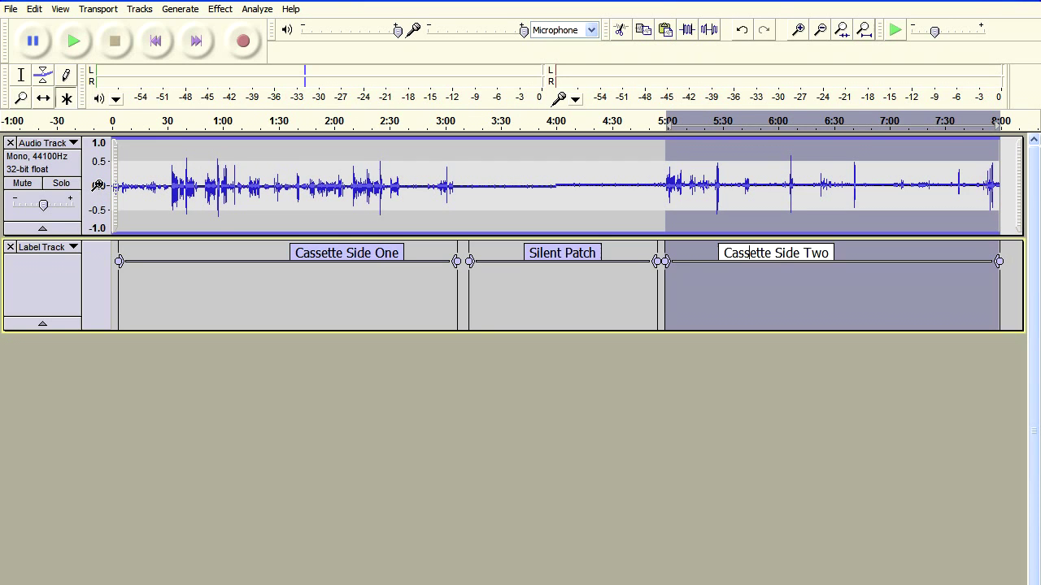
Step: Zoom the waveform in vertically three steps to inspect the DC offset, then restore full scale
left_click(98, 186)
left_click(97, 192)
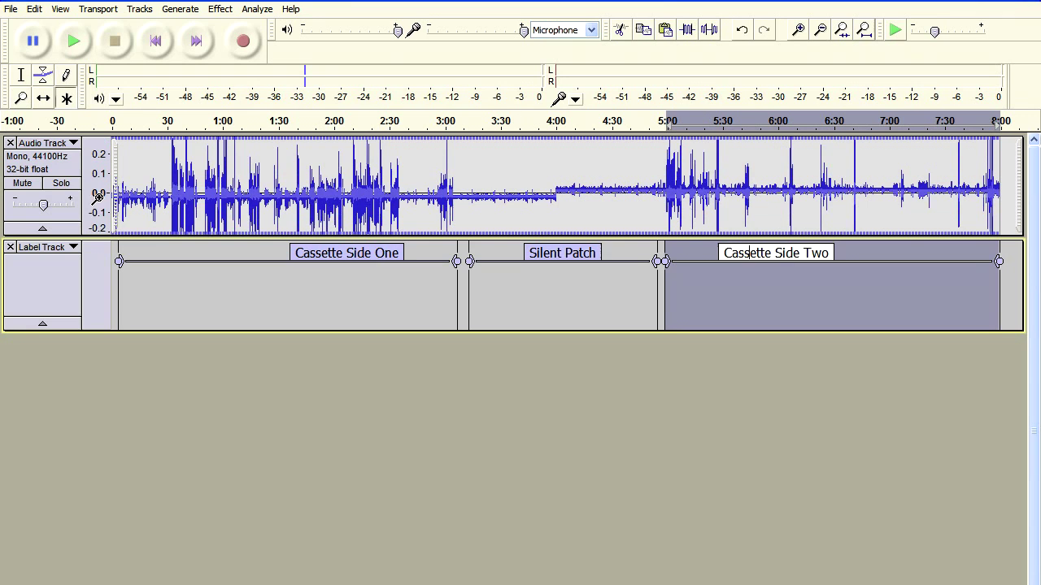
left_click(97, 198)
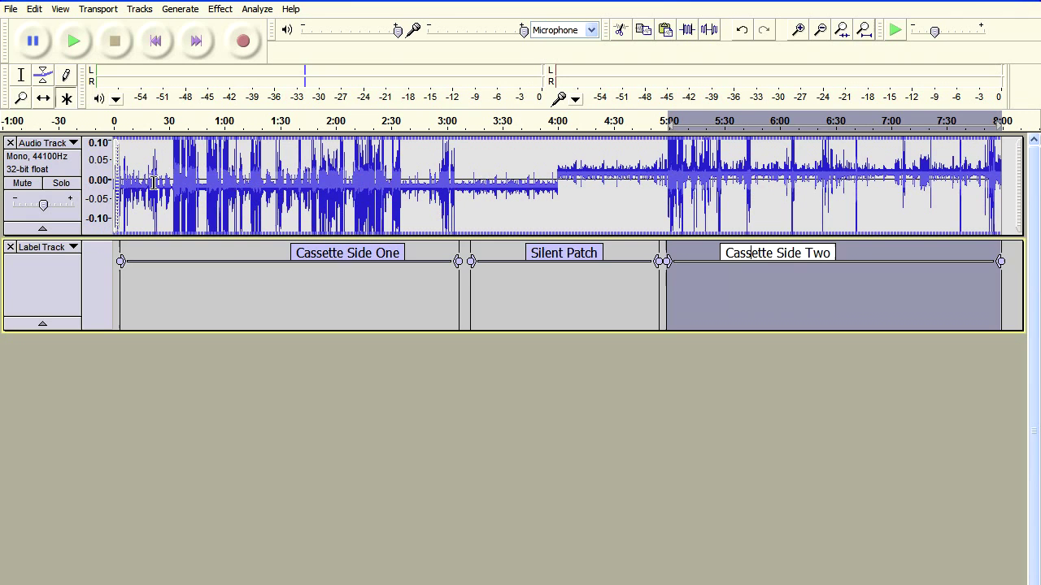
left_click(97, 181, "shift")
left_click(97, 181, "shift")
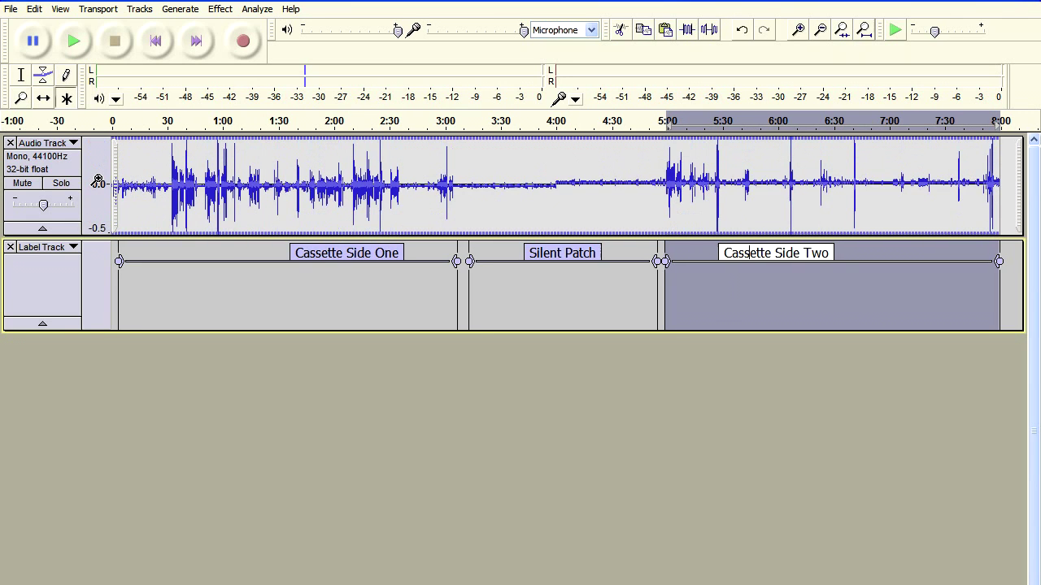
left_click(98, 180, "shift")
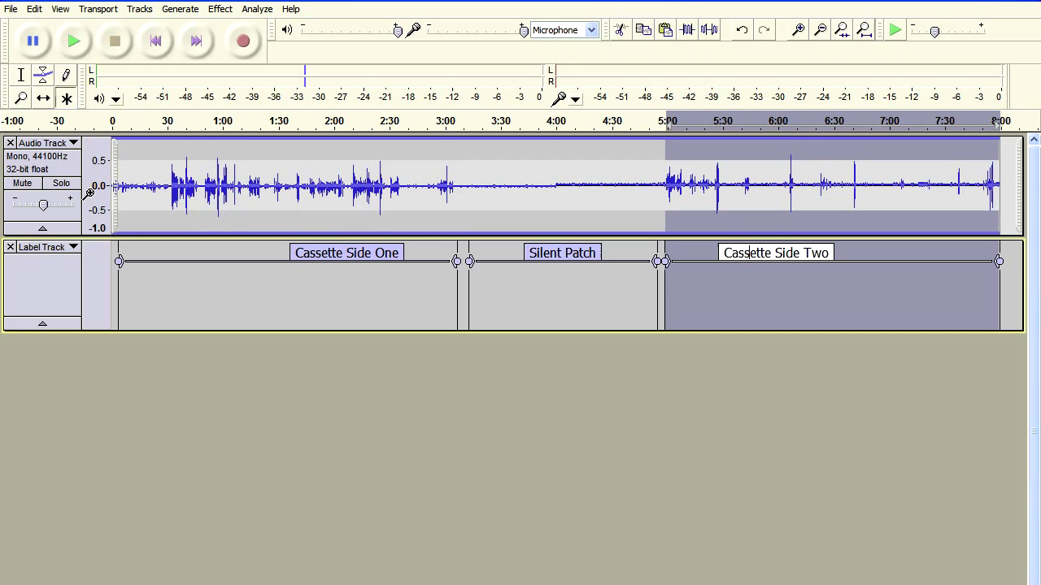
left_click(46, 145)
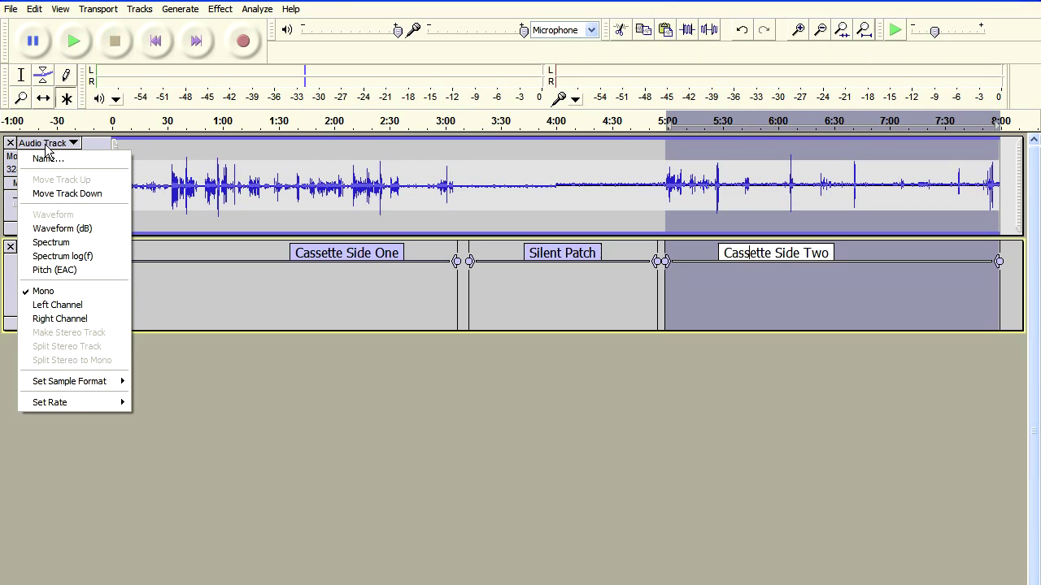
Step: Switch the track display to Waveform (dB) and select the entire audio track
left_click(76, 230)
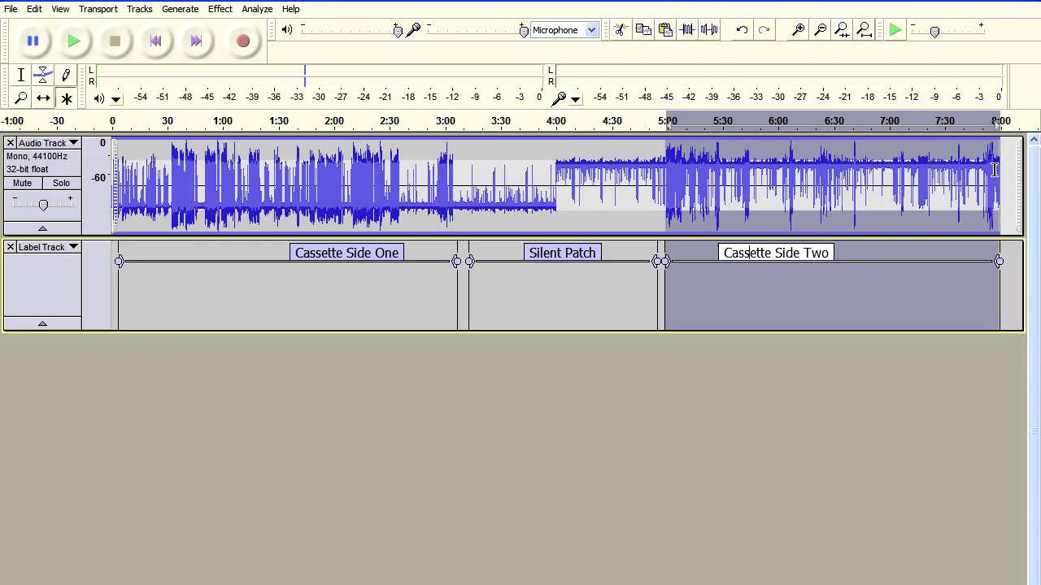
left_click(58, 167)
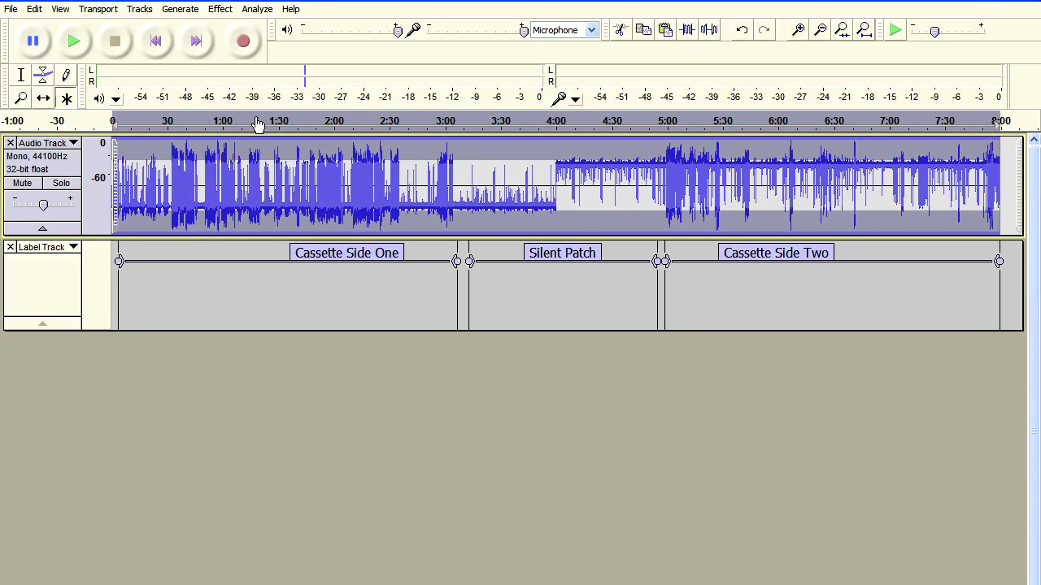
Step: Apply the High Pass Filter effect with a 1 Hz cutoff, keeping the 6 dB rolloff
left_click(221, 8)
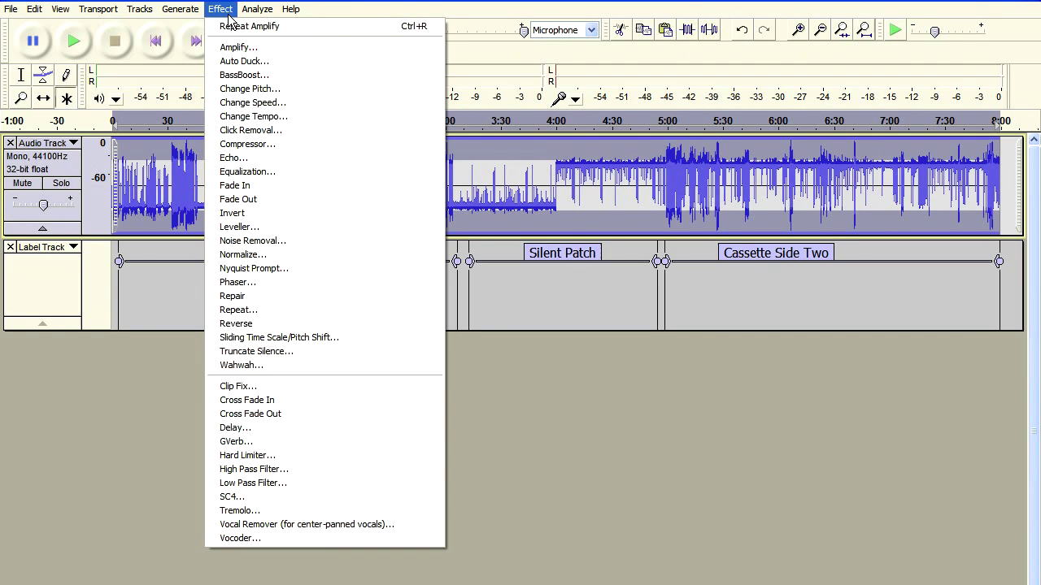
left_click(298, 469)
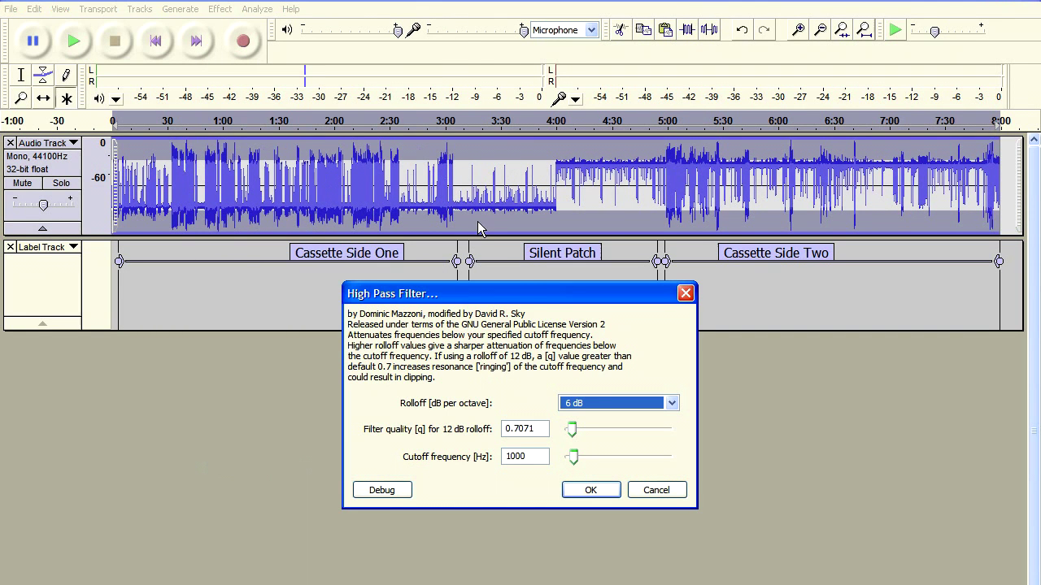
left_click_drag(517, 301, 453, 143)
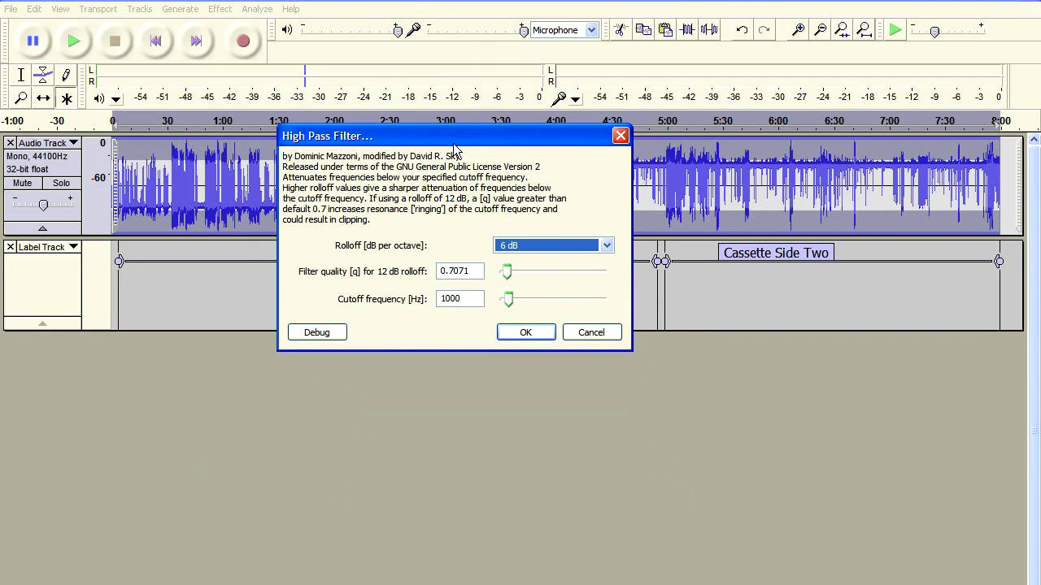
double_click(470, 299)
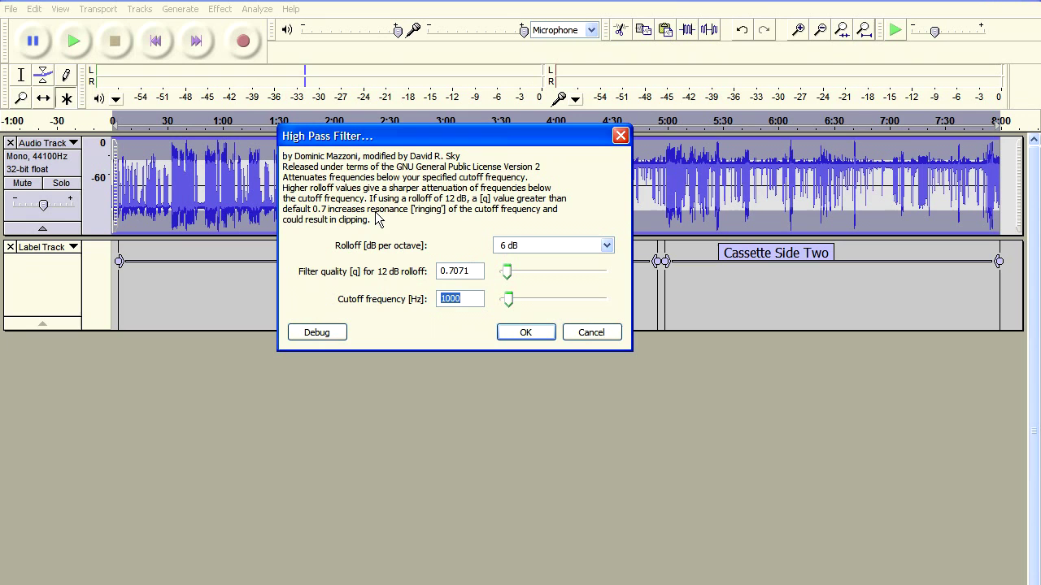
type("1")
left_click(525, 333)
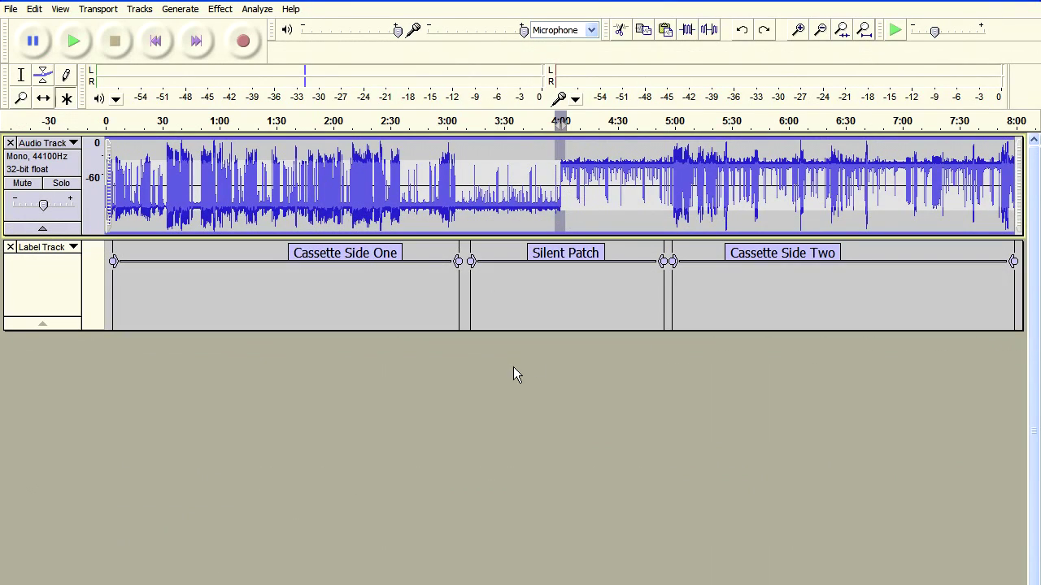
Step: Zoom in twice on a short selection around the 4:00 join
left_click(358, 294)
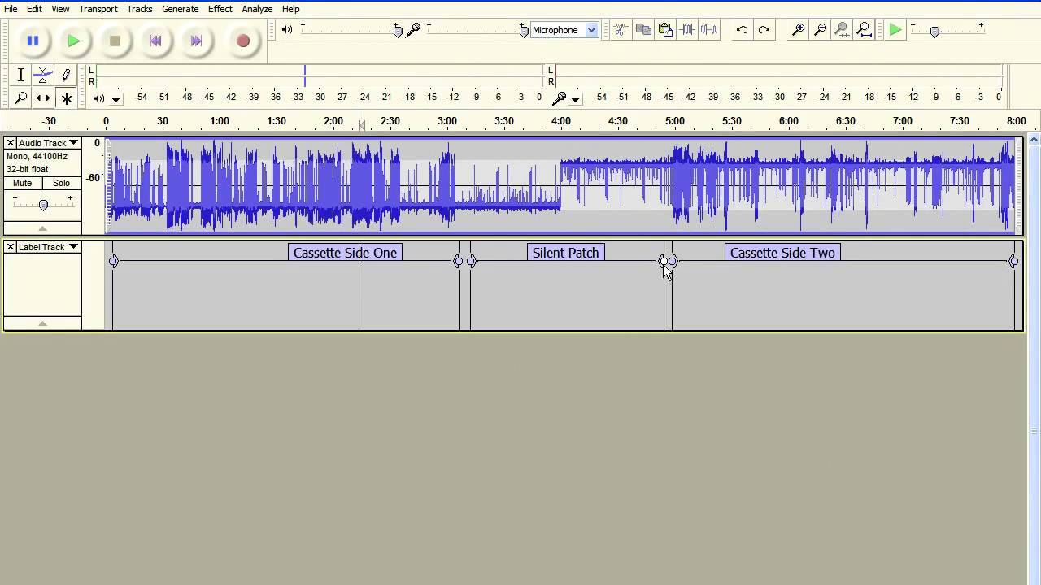
left_click_drag(571, 169, 548, 167)
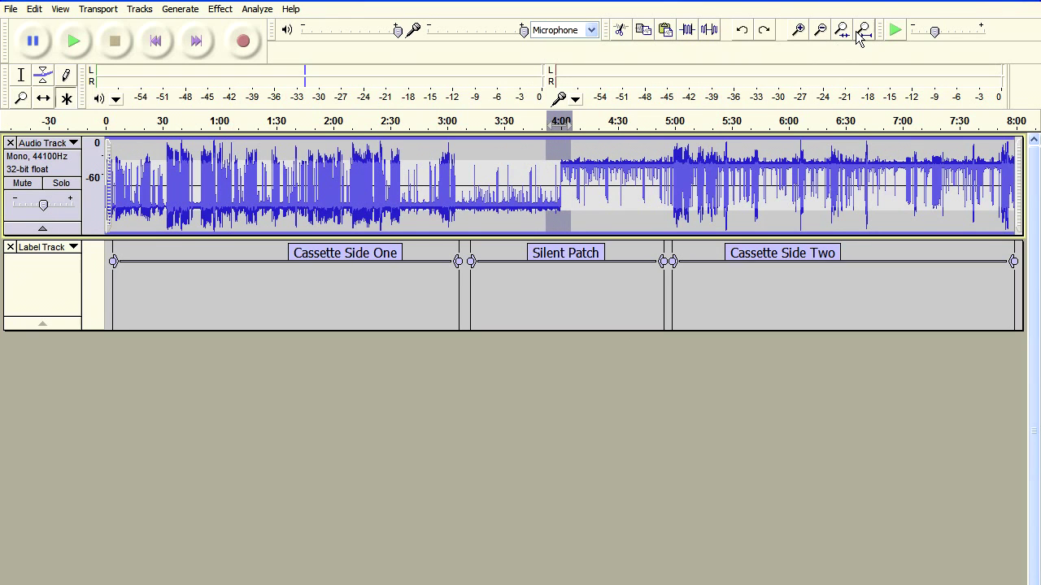
left_click(842, 30)
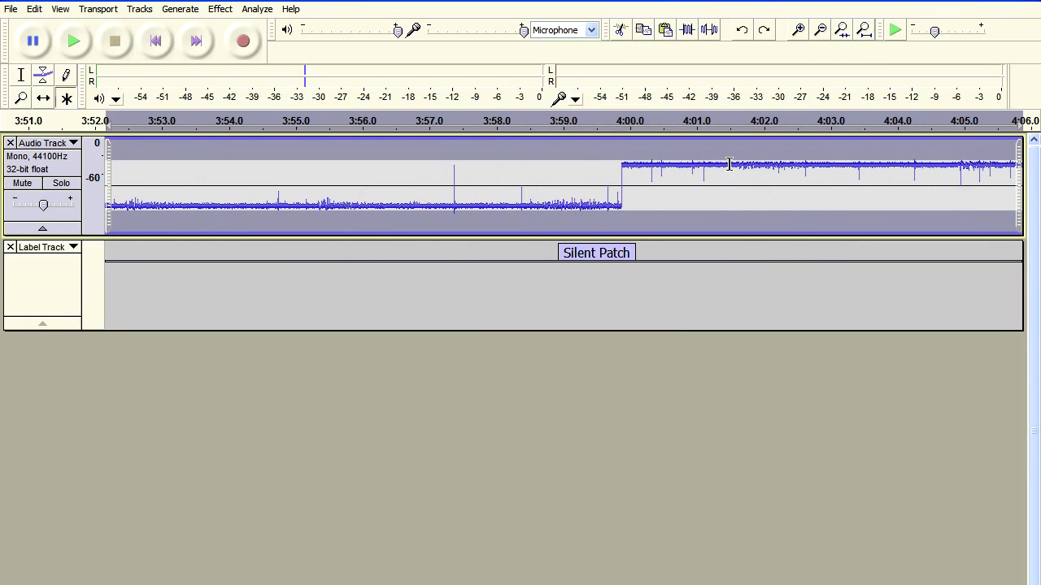
left_click_drag(809, 166, 452, 167)
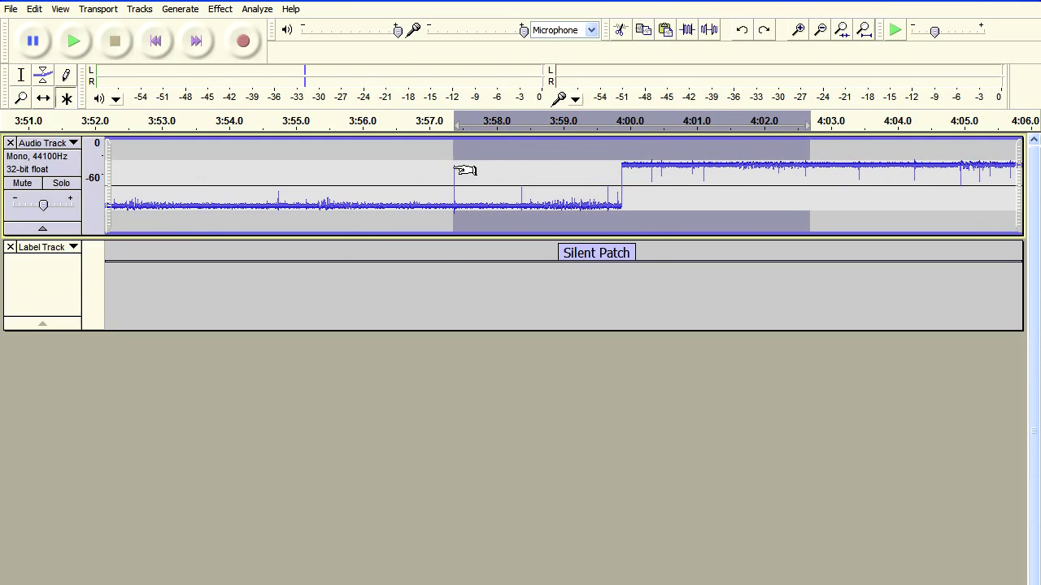
left_click(842, 33)
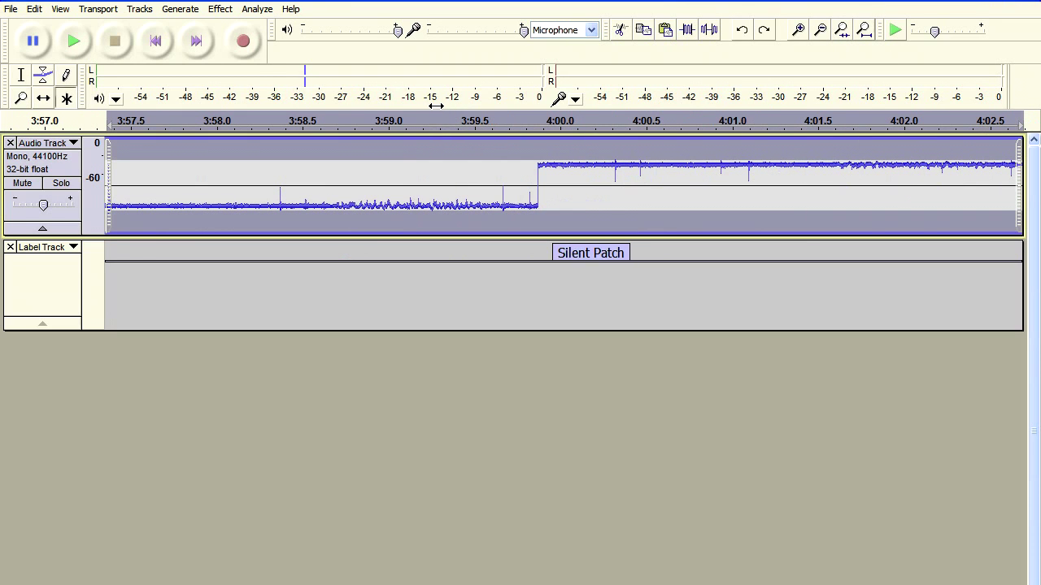
Step: Redo the High Pass Filter and display the track as Waveform (dB)
left_click(34, 9)
left_click(45, 38)
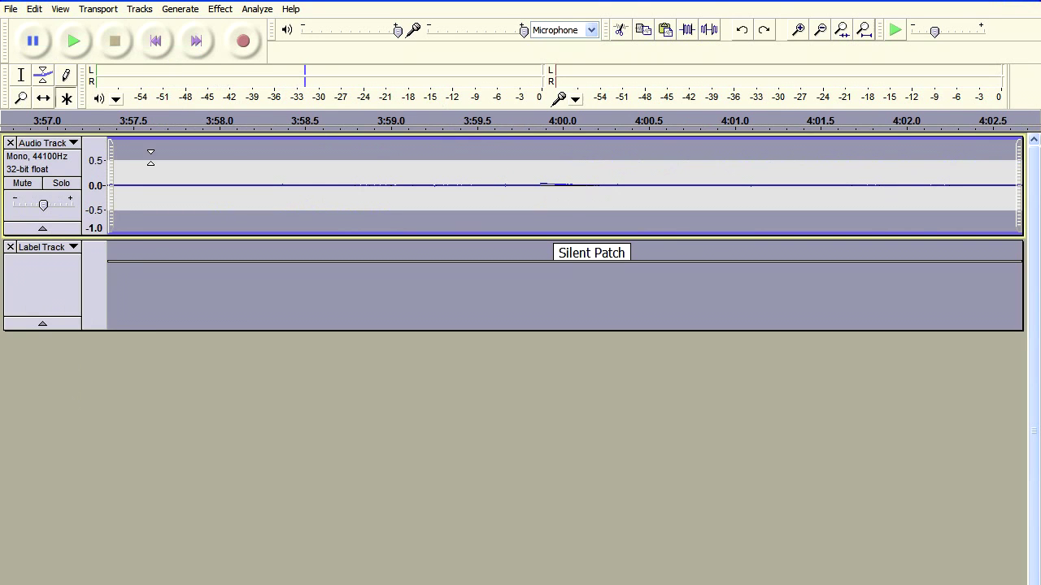
left_click(40, 143)
left_click(67, 231)
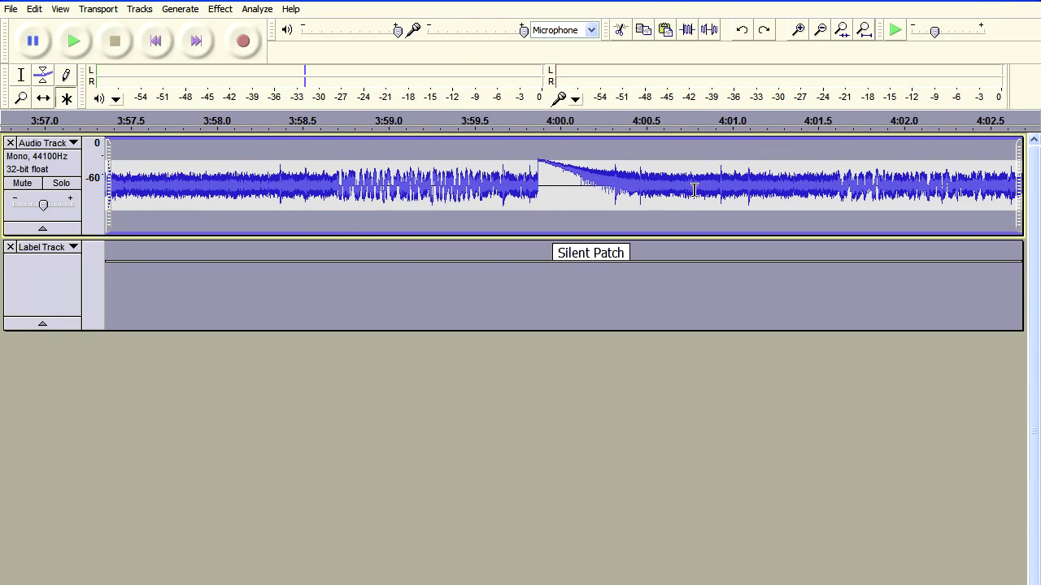
Step: Zoom out to the whole recording and select the Silent Patch region, about 3:10 to 5:00
left_click_drag(671, 178, 444, 179)
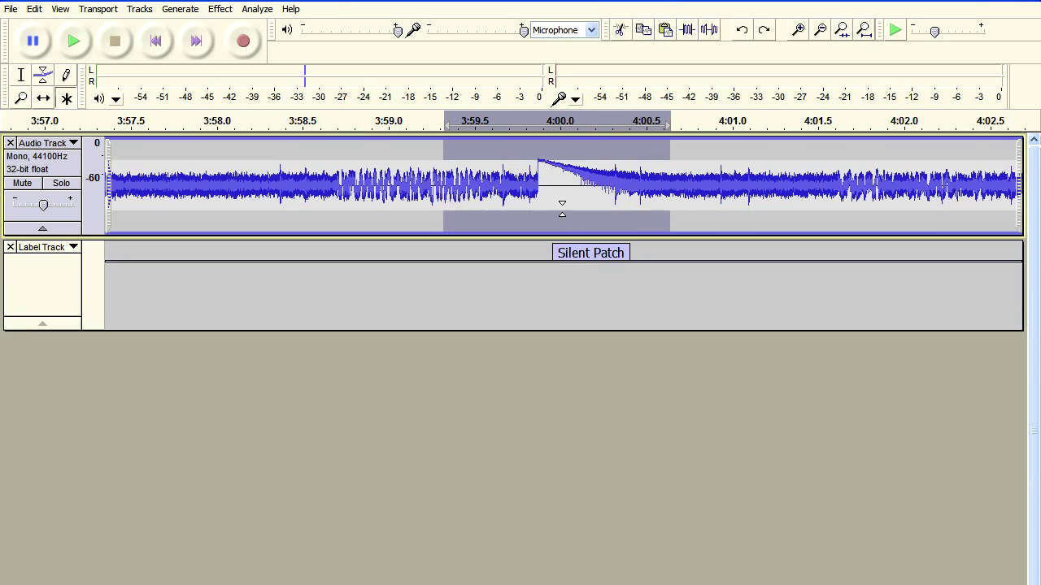
left_click(819, 30)
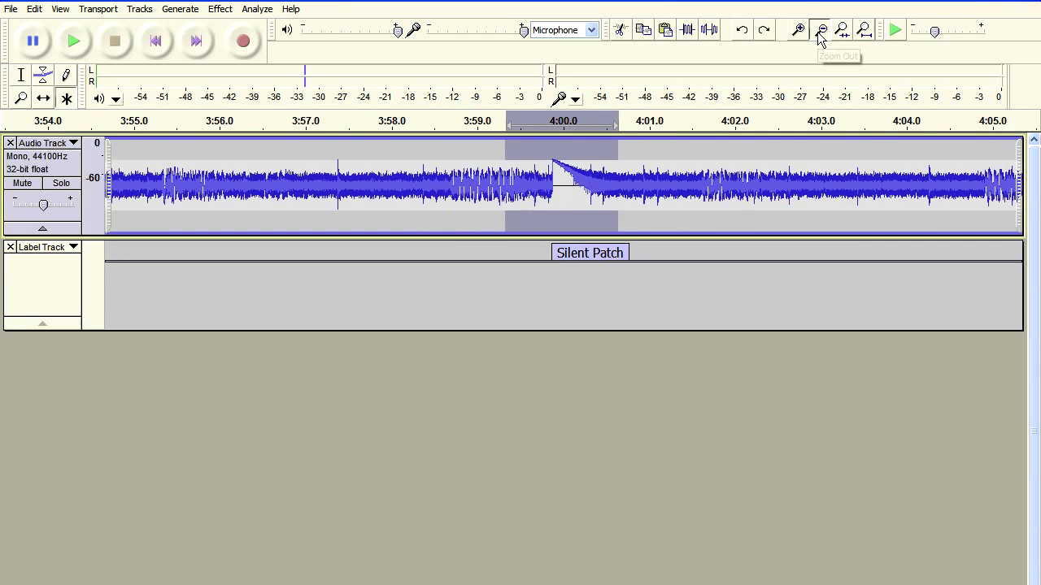
left_click(819, 30)
left_click(819, 30)
left_click(820, 30)
left_click(819, 30)
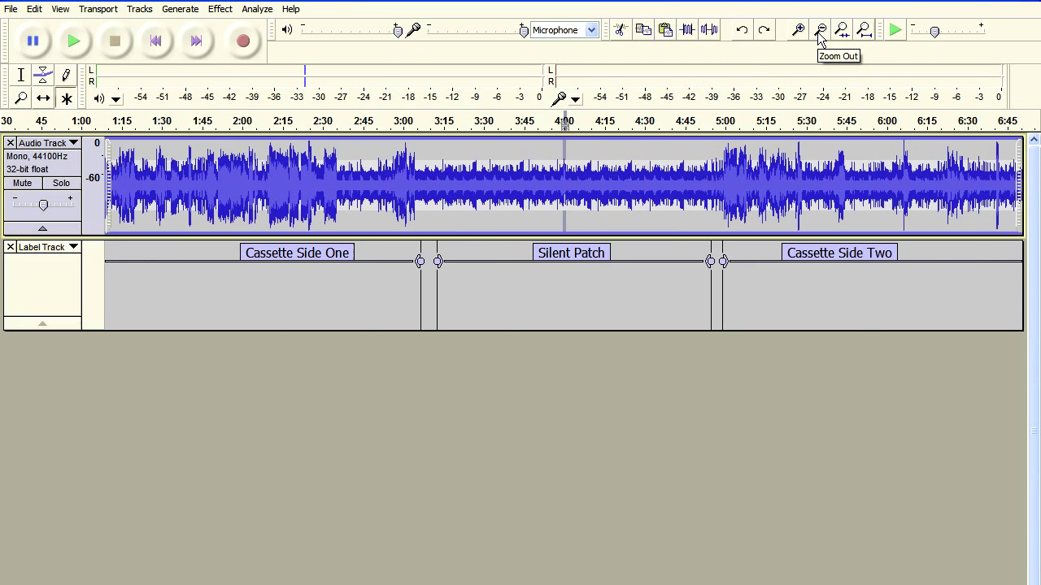
left_click(820, 30)
left_click(433, 252)
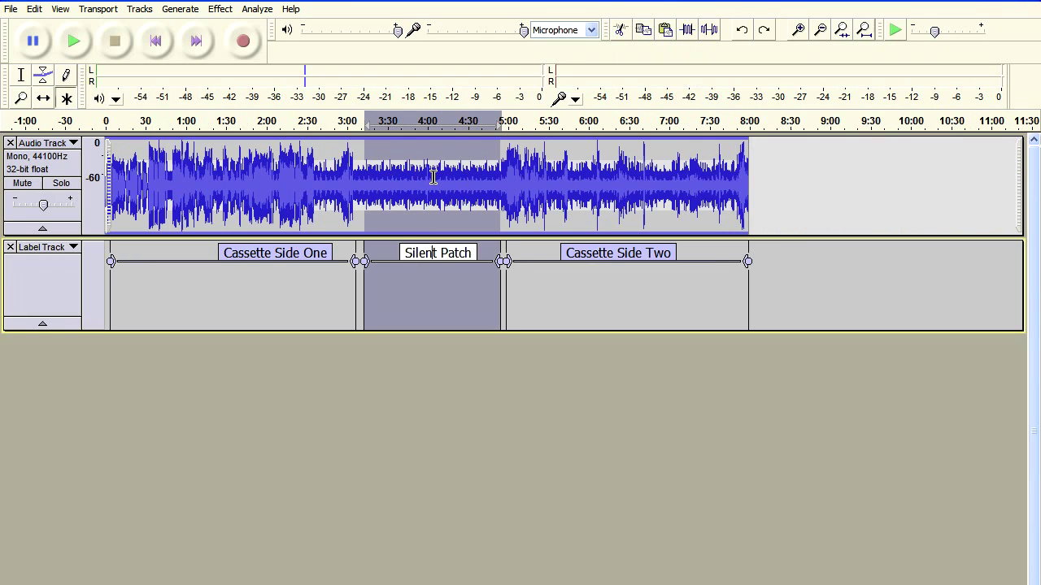
Step: Return to linear Waveform, cut the Silent Patch audio and label, then zoom to the new join
left_click(37, 143)
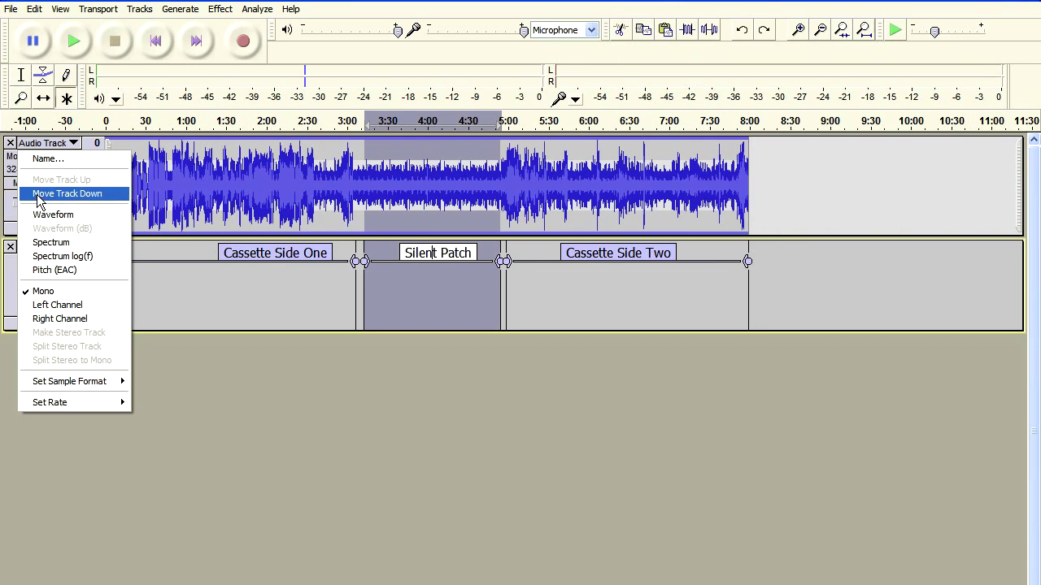
left_click(49, 215)
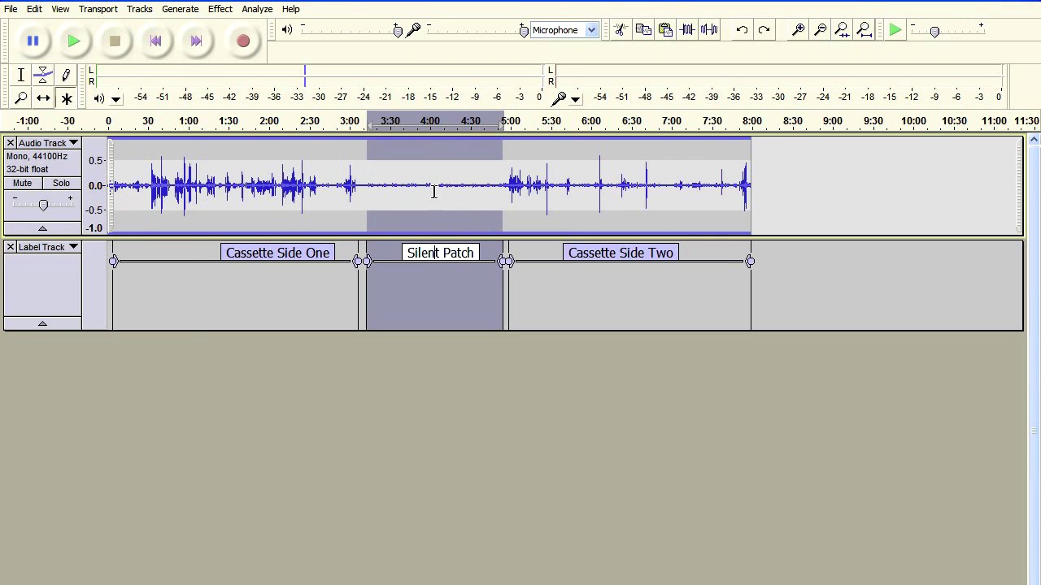
left_click(34, 9)
left_click(81, 61)
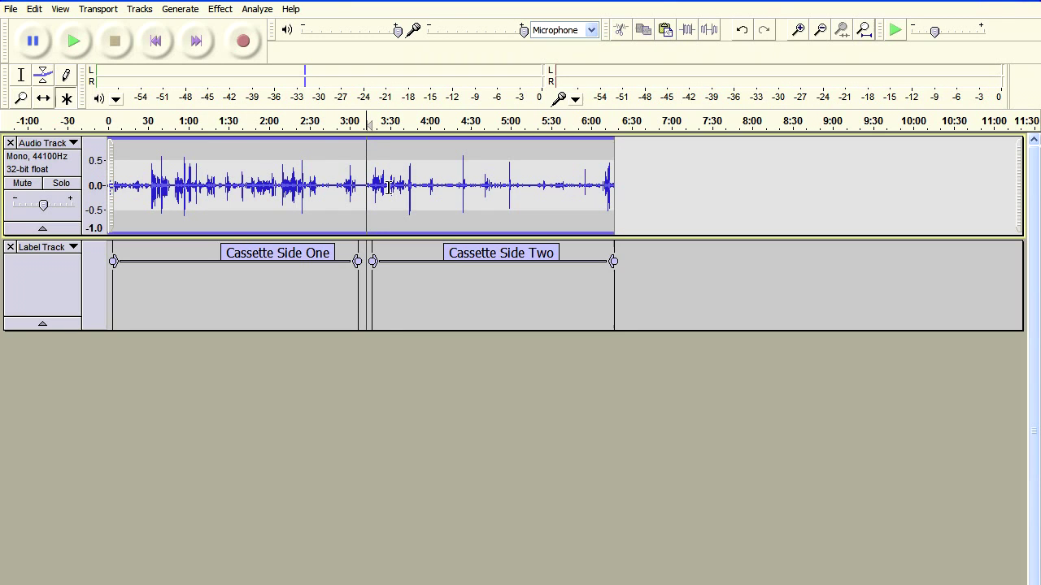
left_click_drag(377, 185, 341, 186)
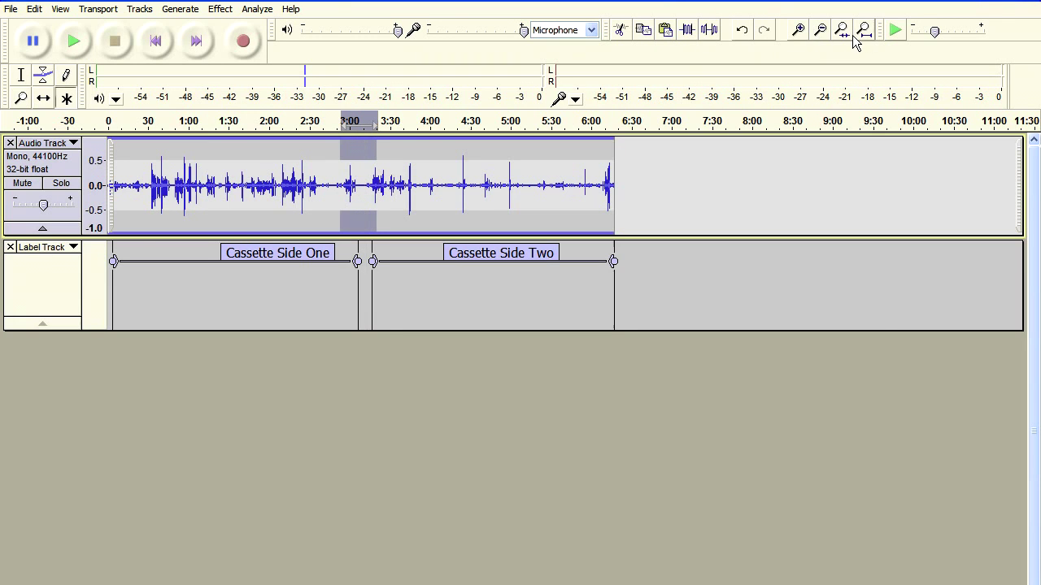
left_click(841, 29)
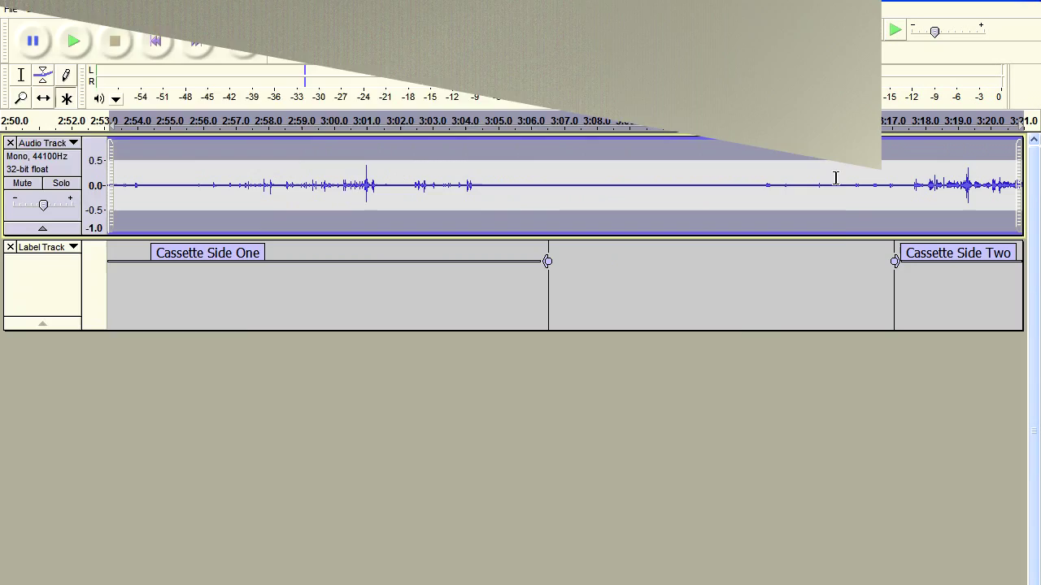